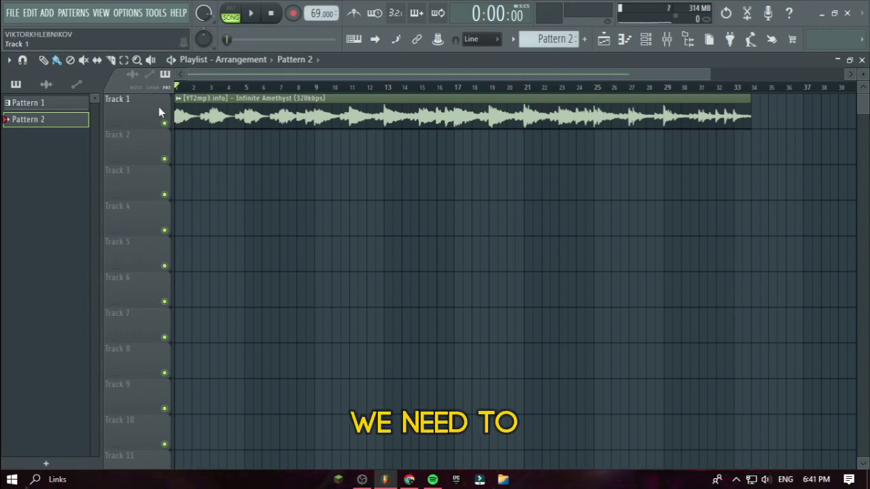
- Audition the Infinite Amethyst clip and raise Resample Freq to about 10708 Hz in the Cymatics Origin effect on mixer Insert 1
{"action": "key", "text": "space"}
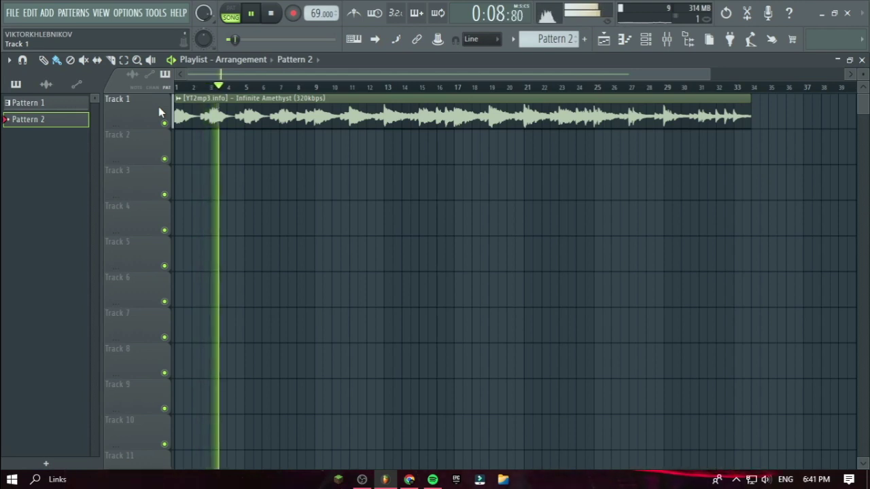
{"action": "left_click", "coordinate": [271, 15]}
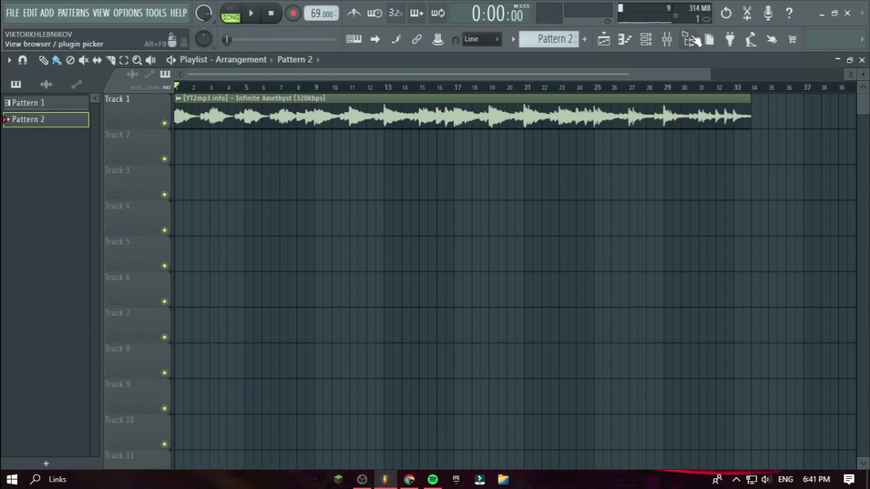
{"action": "left_click", "coordinate": [681, 42]}
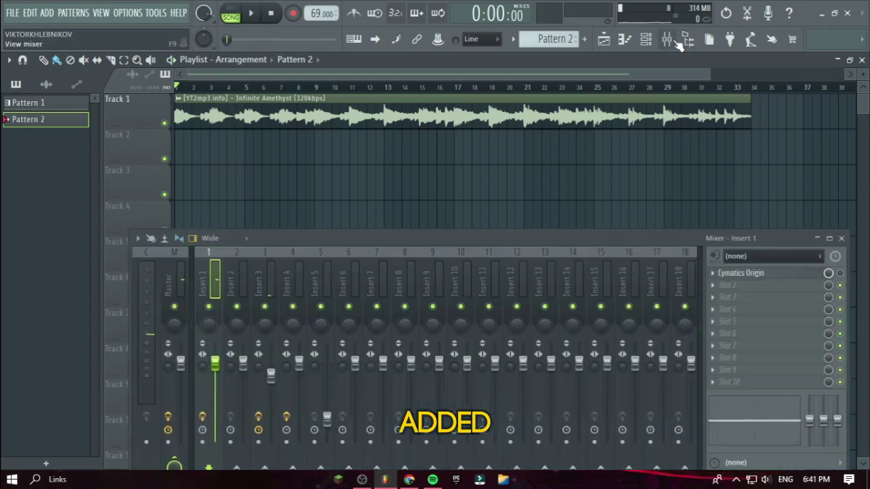
{"action": "left_click", "coordinate": [745, 272]}
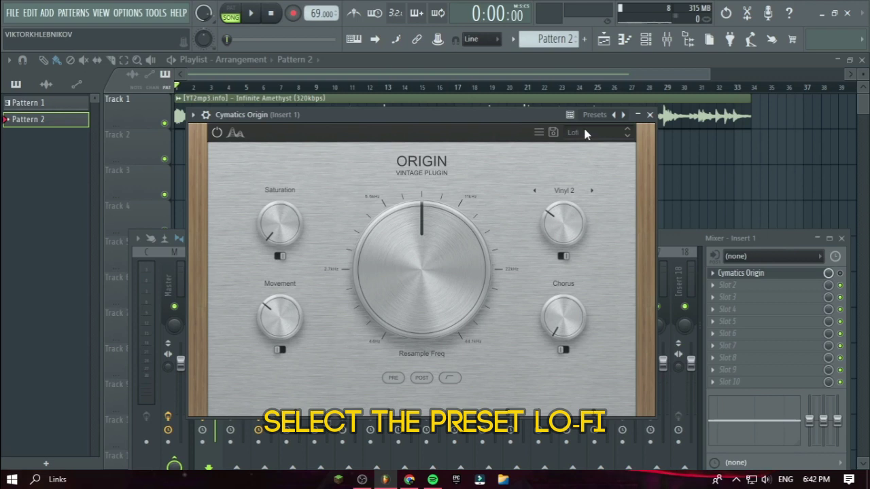
{"action": "left_click_drag", "start_coordinate": [426, 236], "coordinate": [426, 228]}
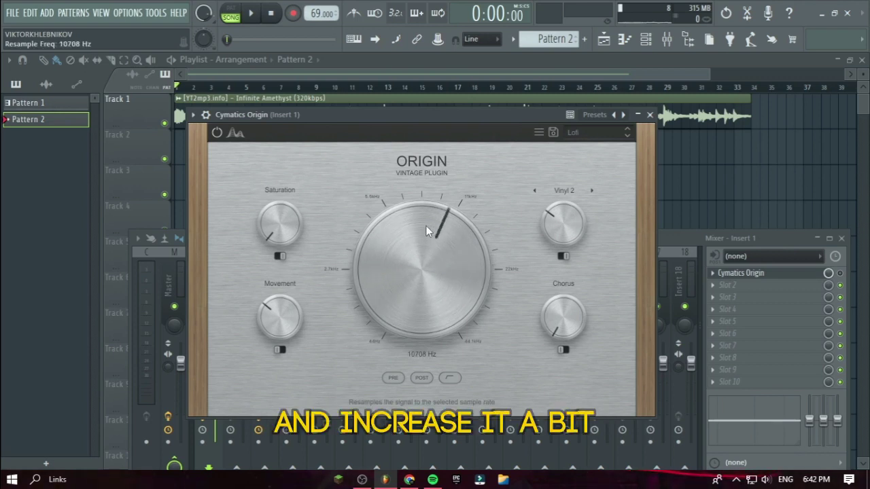
{"action": "left_click", "coordinate": [650, 114]}
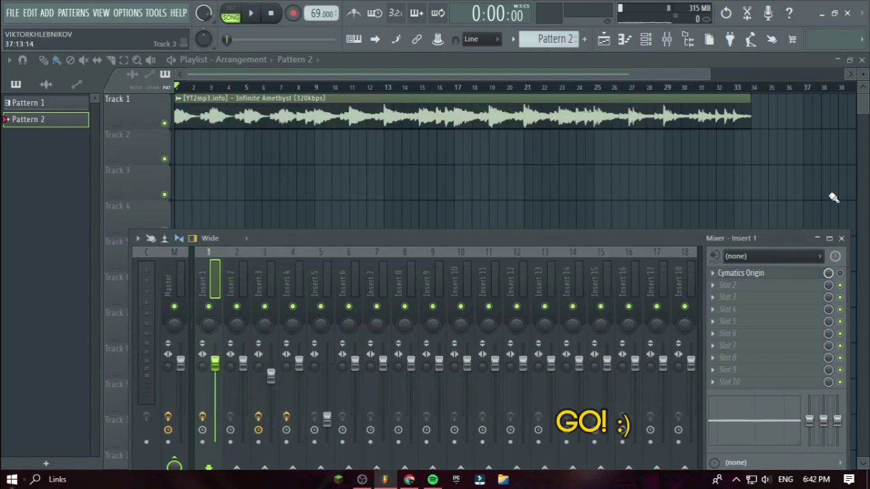
{"action": "left_click", "coordinate": [251, 13]}
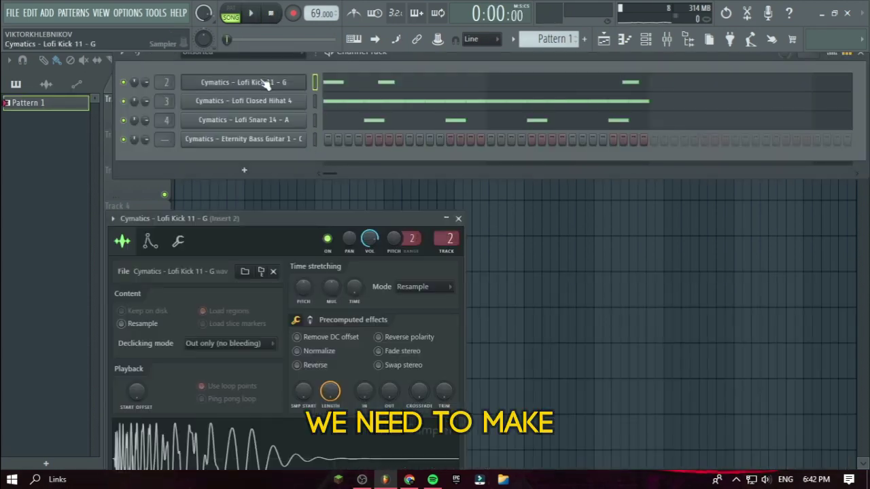
- Preview the Lofi Kick 11 and Lofi Closed Hihat 4 samples used in Pattern 1
{"action": "left_click", "coordinate": [294, 452]}
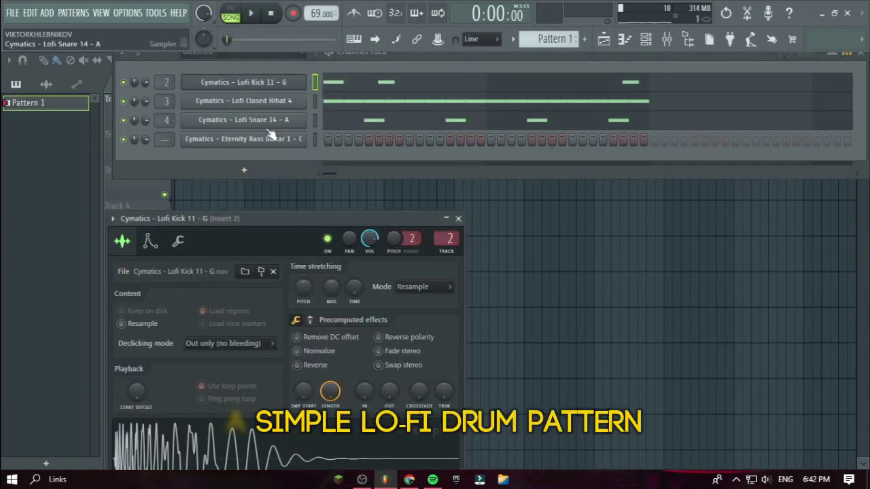
{"action": "left_click", "coordinate": [243, 101]}
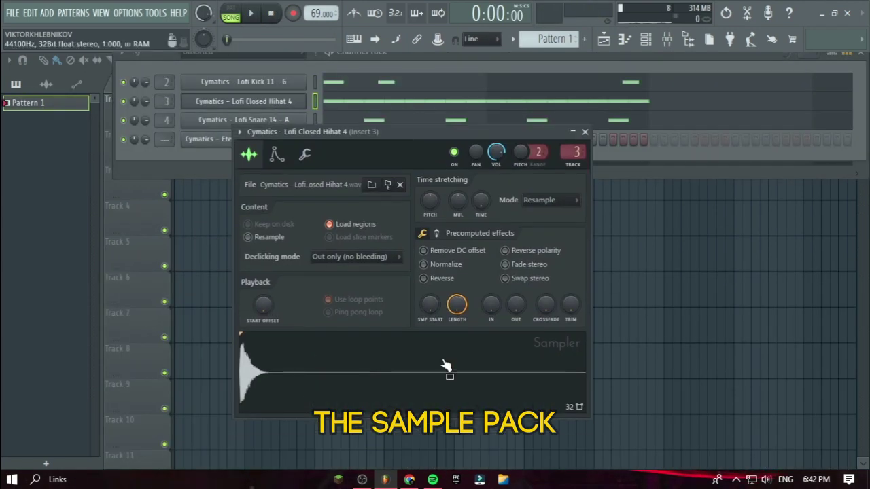
{"action": "left_click", "coordinate": [436, 374]}
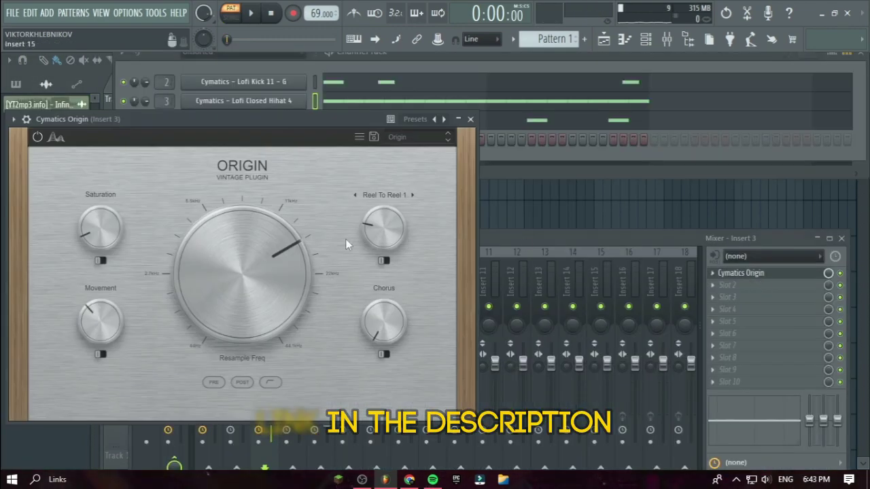
- Play the drum pattern without and with Cymatics Origin enabled on the hi-hat's mixer Insert 3 to compare the sound
{"action": "mouse_move", "coordinate": [322, 256]}
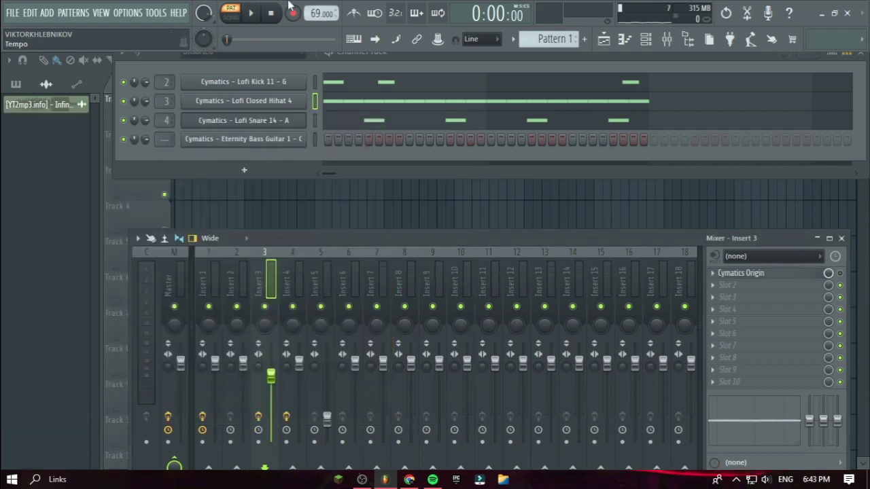
{"action": "left_click", "coordinate": [251, 14]}
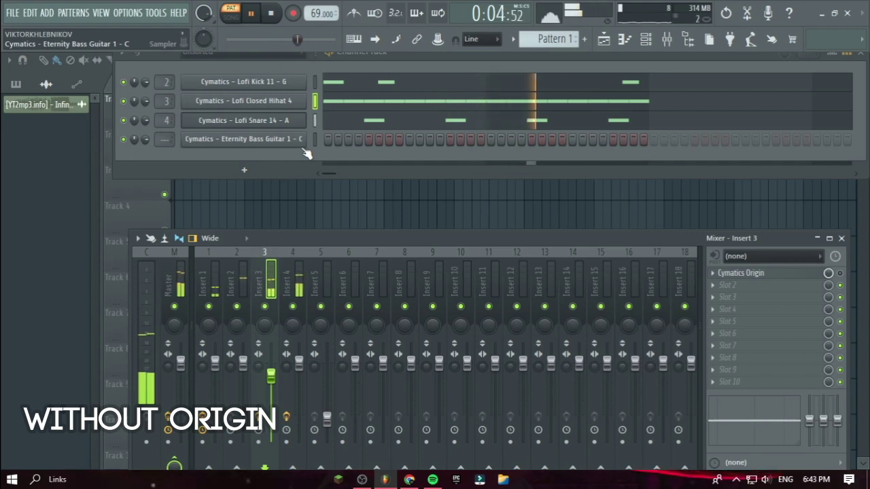
{"action": "left_click", "coordinate": [270, 14]}
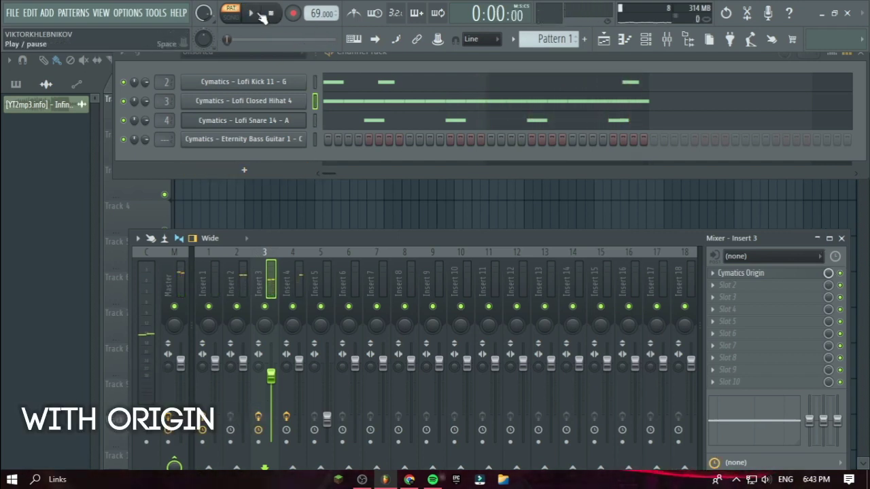
{"action": "key", "text": "space"}
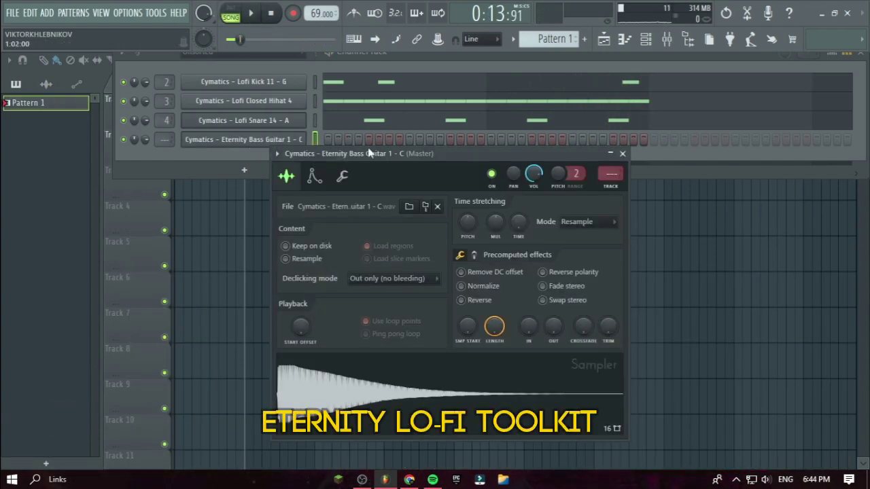
- Check the Eternity Bass Guitar 1 sample, close the kick's piano roll and open the bass channel's piano roll in Pattern 2
{"action": "left_click_drag", "start_coordinate": [424, 159], "coordinate": [533, 176]}
{"action": "left_click", "coordinate": [422, 189]}
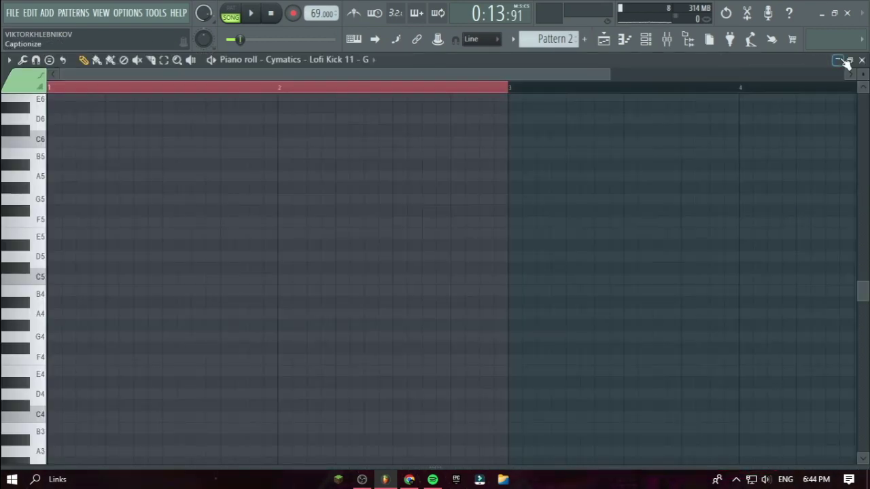
{"action": "left_click", "coordinate": [861, 60]}
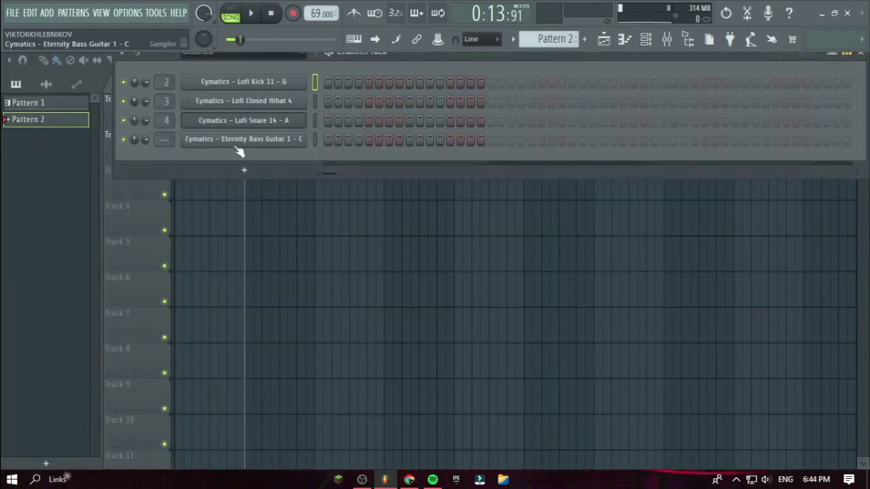
{"action": "right_click", "coordinate": [307, 139]}
{"action": "left_click", "coordinate": [393, 136]}
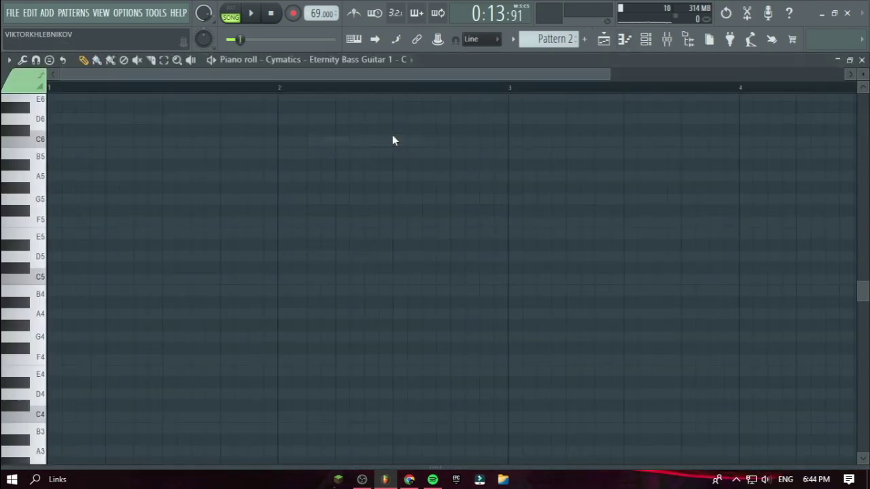
- Play Pattern 2 and lengthen its three C5 bass notes so they run end to end across bars 1 and 2
{"action": "left_click", "coordinate": [251, 13]}
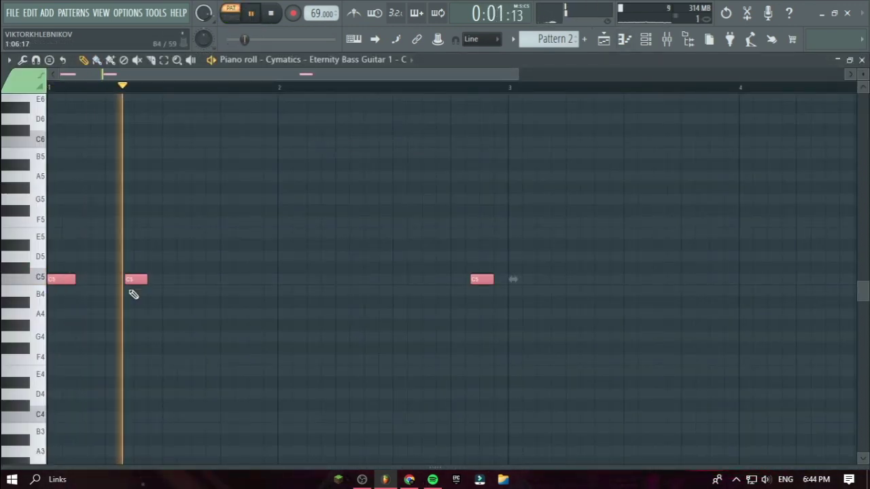
{"action": "left_click", "coordinate": [87, 278]}
{"action": "left_click_drag", "start_coordinate": [75, 279], "coordinate": [458, 306]}
{"action": "left_click", "coordinate": [251, 13]}
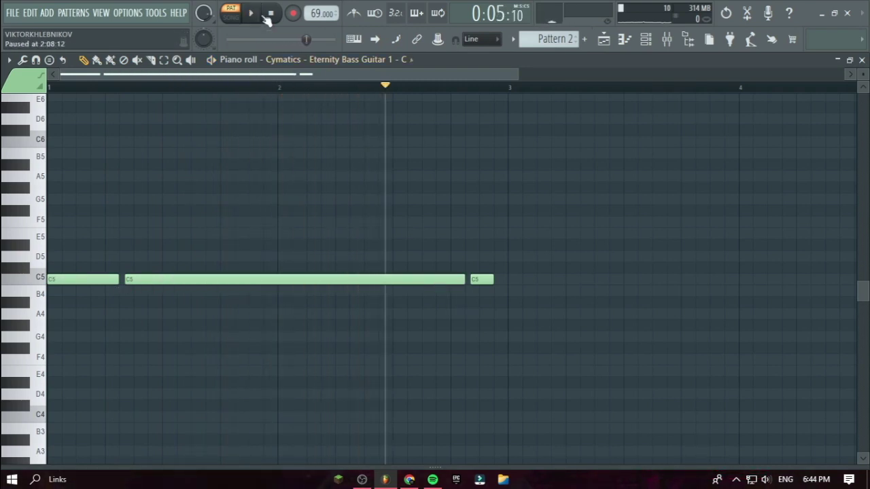
{"action": "left_click", "coordinate": [254, 13]}
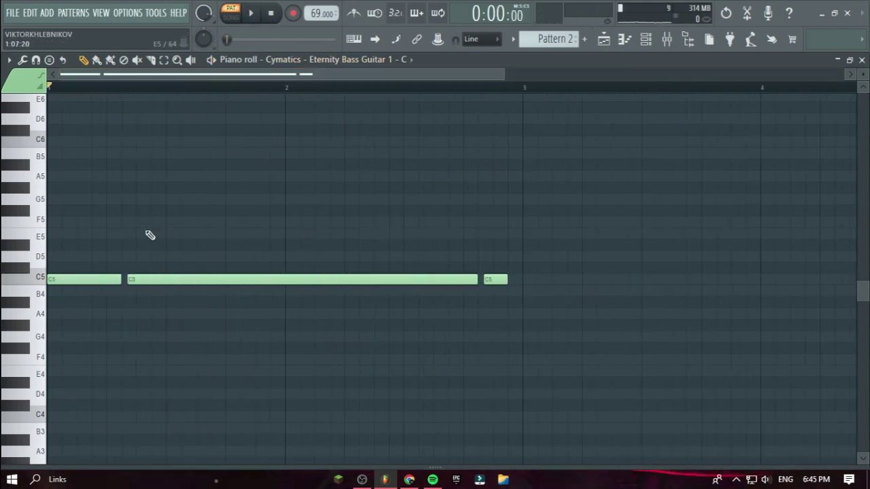
{"action": "key", "text": "space"}
{"action": "left_click_drag", "start_coordinate": [503, 75], "coordinate": [114, 75]}
{"action": "left_click_drag", "start_coordinate": [659, 279], "coordinate": [701, 291]}
{"action": "left_click_drag", "start_coordinate": [87, 74], "coordinate": [309, 74]}
{"action": "left_click_drag", "start_coordinate": [263, 279], "coordinate": [315, 287]}
{"action": "left_click_drag", "start_coordinate": [282, 75], "coordinate": [60, 75]}
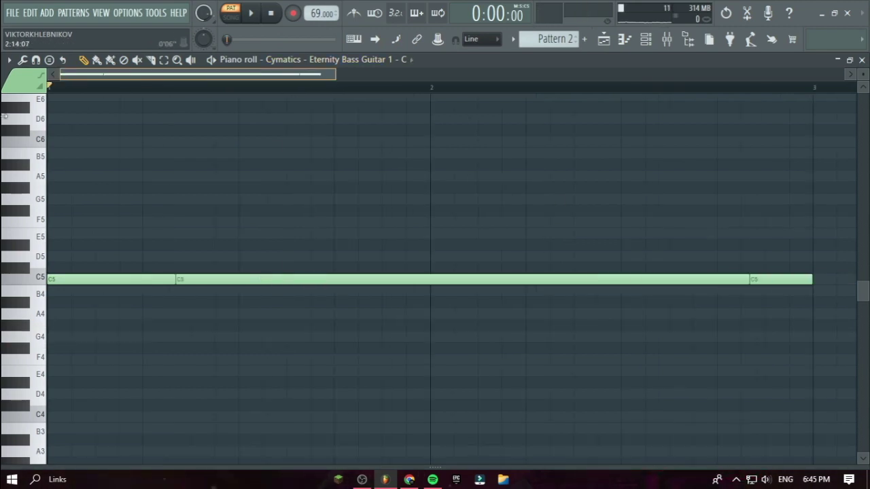
- Duplicate the two-bar C5 bass phrase along the piano roll and transpose the copies, using G#4 from bar 3 and A#4 from bar 5
{"action": "left_click", "coordinate": [222, 88]}
{"action": "left_click_drag", "start_coordinate": [223, 91], "coordinate": [263, 86]}
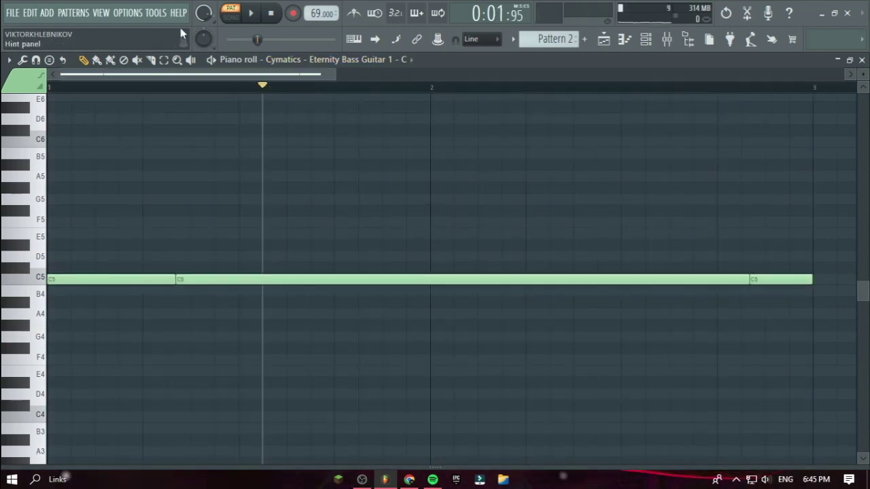
{"action": "key", "text": "ctrl+a"}
{"action": "left_click_drag", "start_coordinate": [71, 279], "coordinate": [694, 324]}
{"action": "left_click_drag", "start_coordinate": [338, 75], "coordinate": [530, 101]}
{"action": "left_click_drag", "start_coordinate": [462, 325], "coordinate": [692, 303]}
{"action": "left_click_drag", "start_coordinate": [687, 303], "coordinate": [867, 337]}
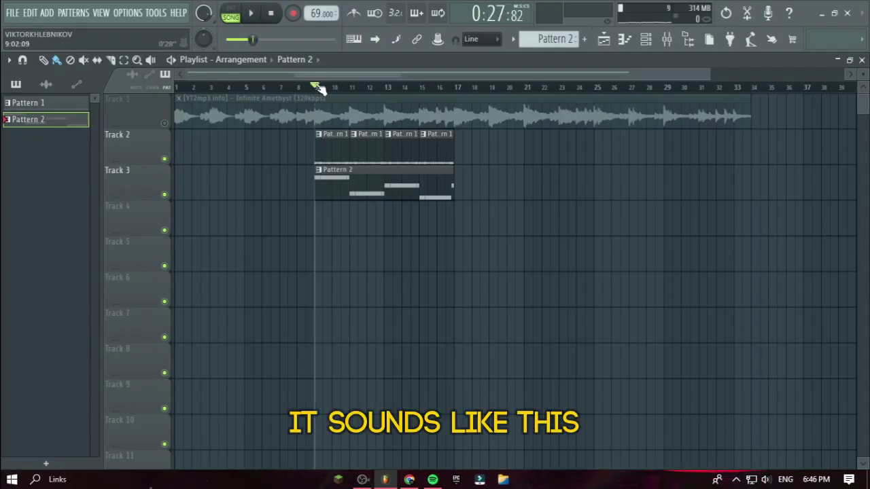
- Play the drum and bass patterns from bar 9 with the mixer open, and reduce the height of Track 1 in the playlist
{"action": "key", "text": "space"}
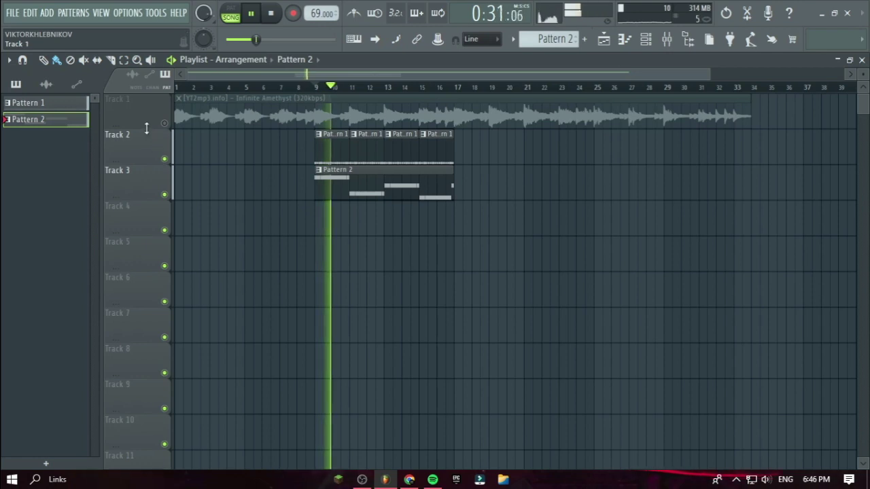
{"action": "left_click_drag", "start_coordinate": [146, 129], "coordinate": [147, 116]}
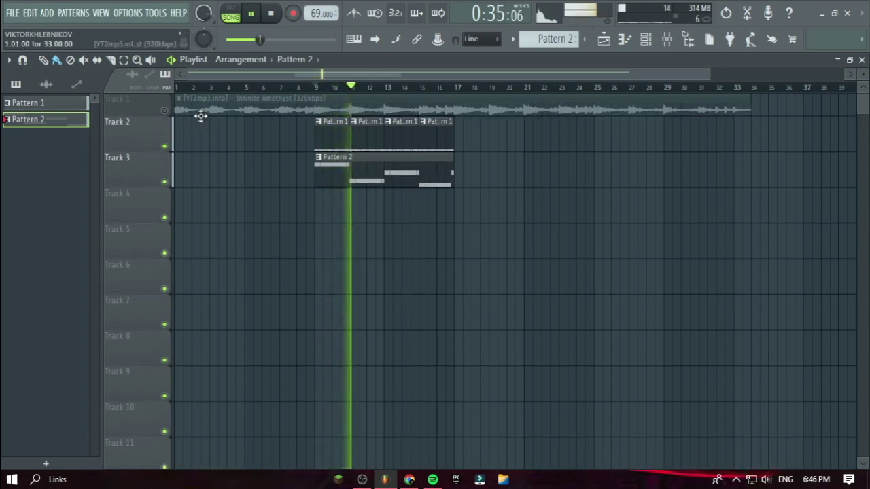
{"action": "left_click", "coordinate": [667, 43]}
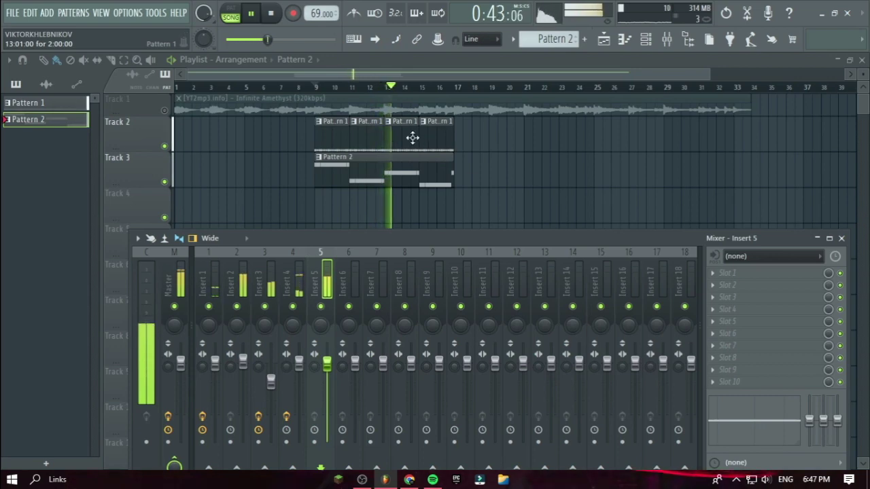
{"action": "left_click", "coordinate": [743, 275]}
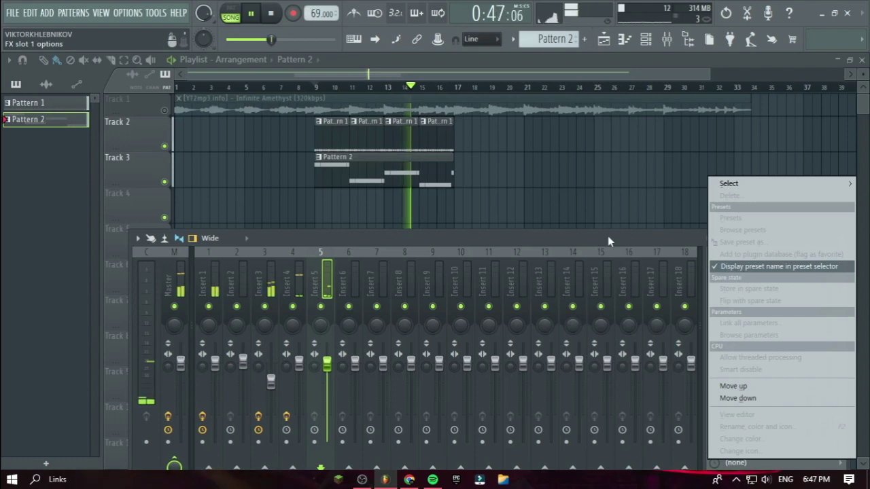
{"action": "left_click", "coordinate": [609, 241]}
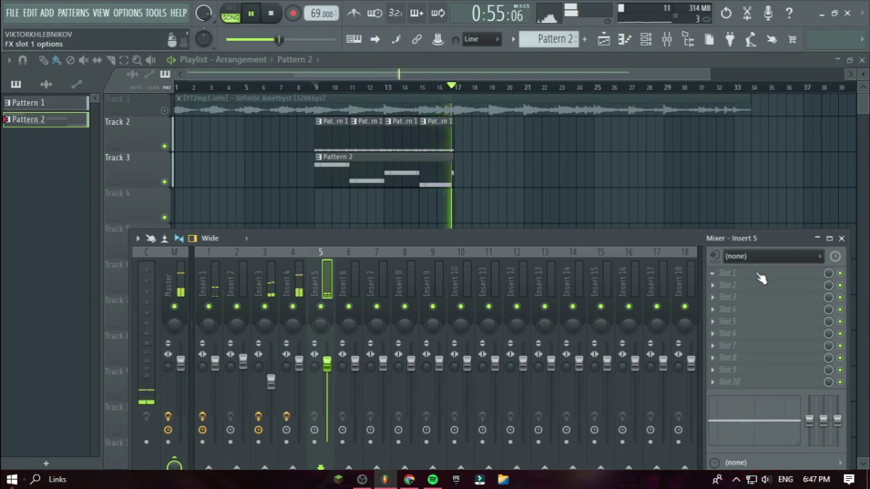
{"action": "left_click", "coordinate": [272, 13]}
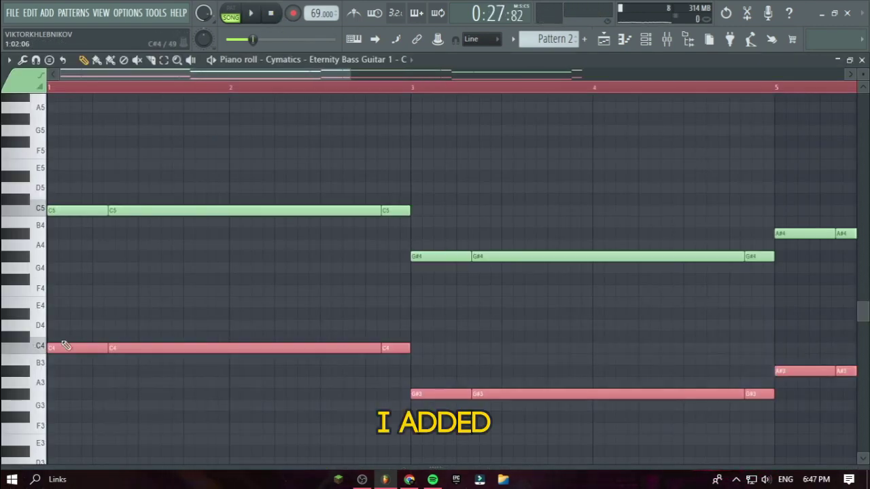
- Set the velocity level of the selected lower-octave bass notes to about 86% and audition Pattern 2
{"action": "double_click", "coordinate": [206, 215]}
{"action": "mouse_move", "coordinate": [412, 246]}
{"action": "left_mouse_down"}
{"action": "mouse_move", "coordinate": [413, 254]}
{"action": "mouse_move", "coordinate": [412, 238]}
{"action": "left_mouse_up"}
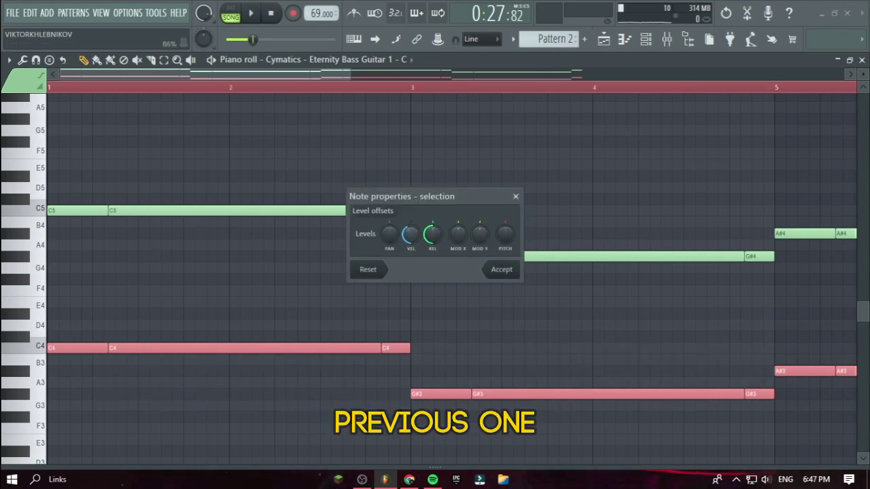
{"action": "left_click", "coordinate": [503, 270]}
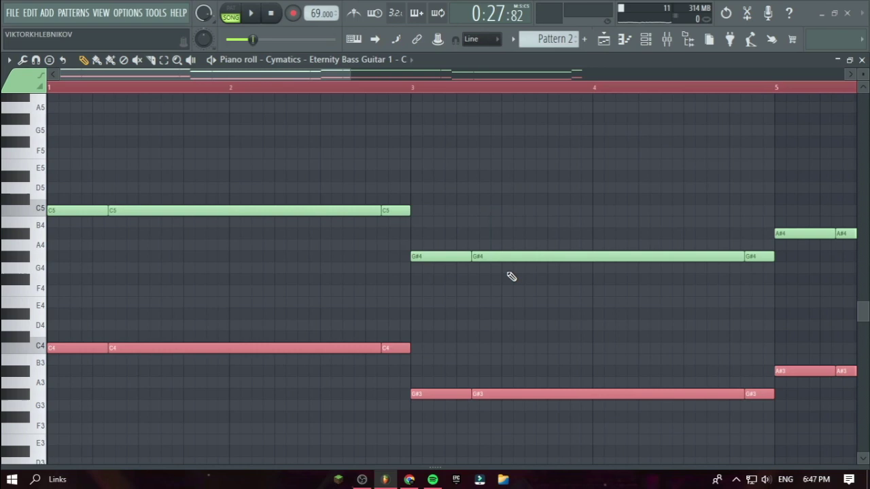
{"action": "left_click", "coordinate": [231, 14]}
{"action": "left_click", "coordinate": [251, 13]}
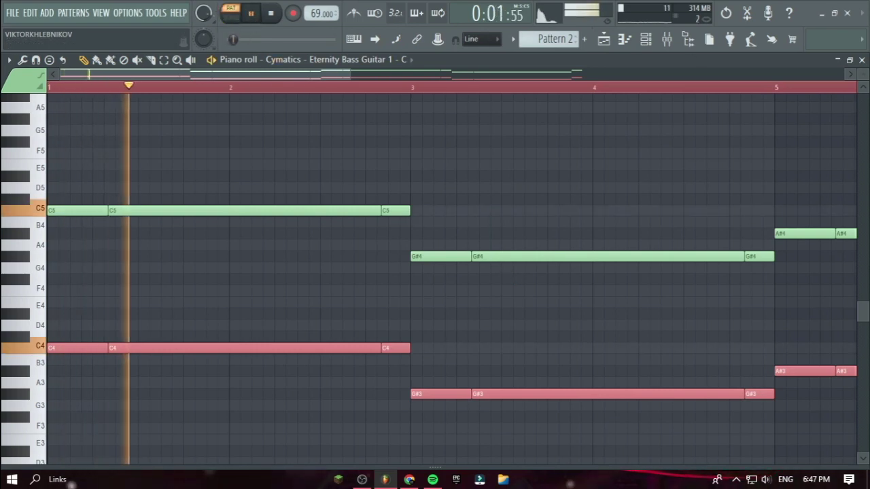
- Unmute Track 1 in the playlist and play the full arrangement from bar 9 in song mode
{"action": "key", "text": "F5"}
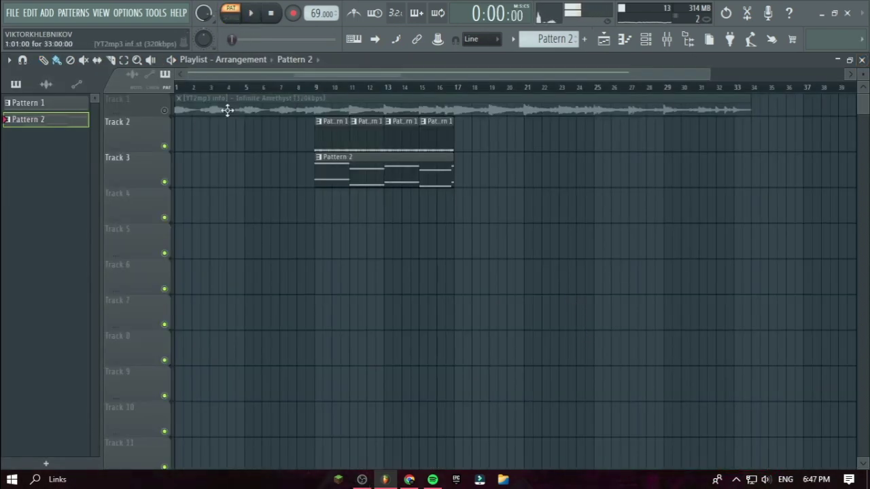
{"action": "left_click", "coordinate": [165, 111]}
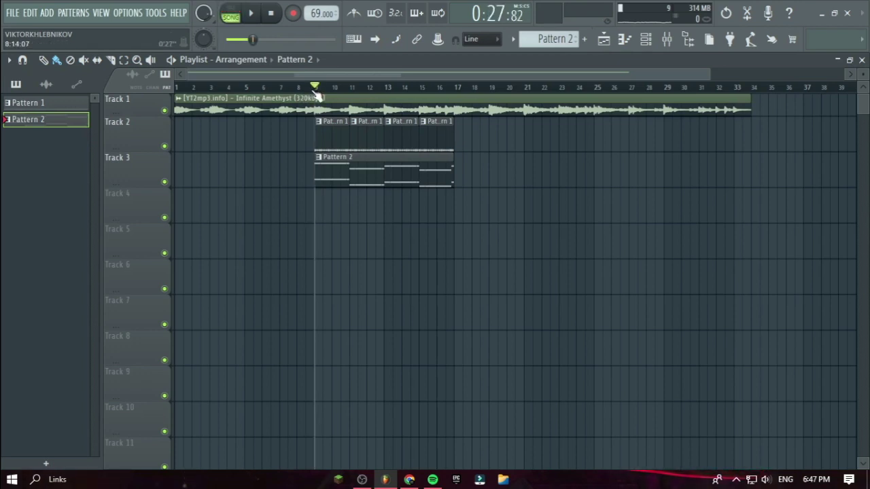
{"action": "key", "text": "space"}
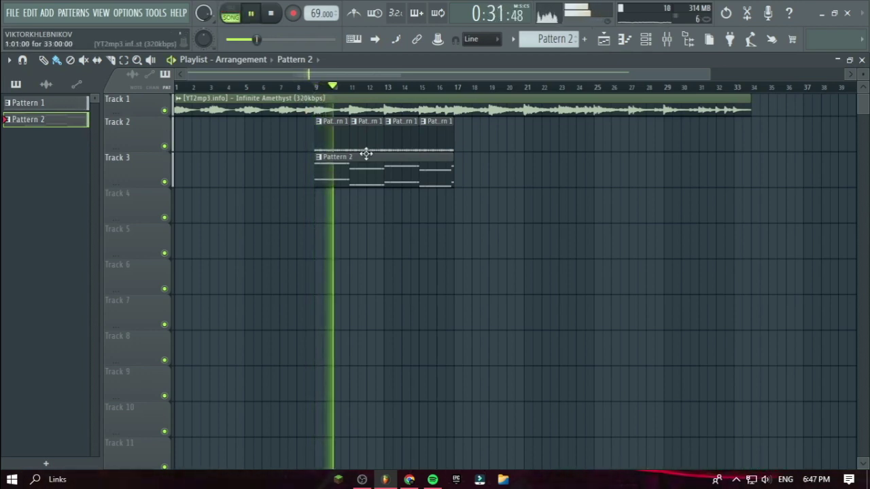
- Mute the bass on Track 3 during playback and bring it back to compare the mix with and without it
{"action": "left_click", "coordinate": [164, 183]}
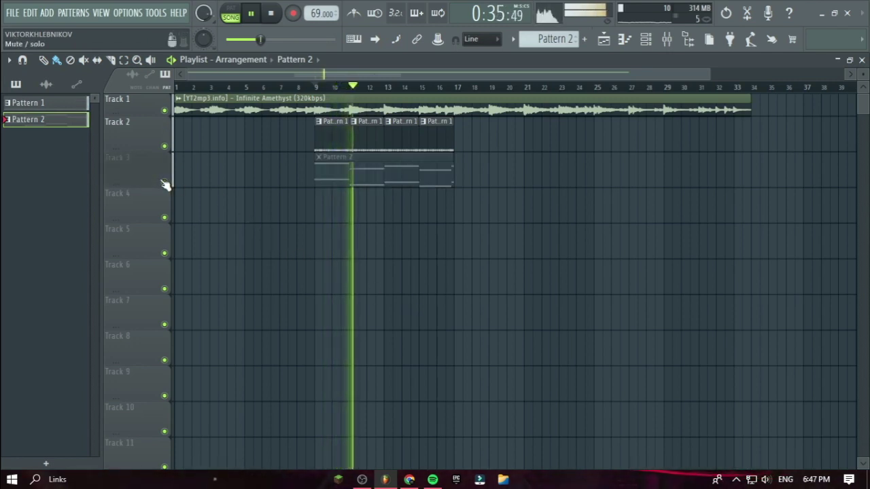
{"action": "left_click", "coordinate": [164, 183]}
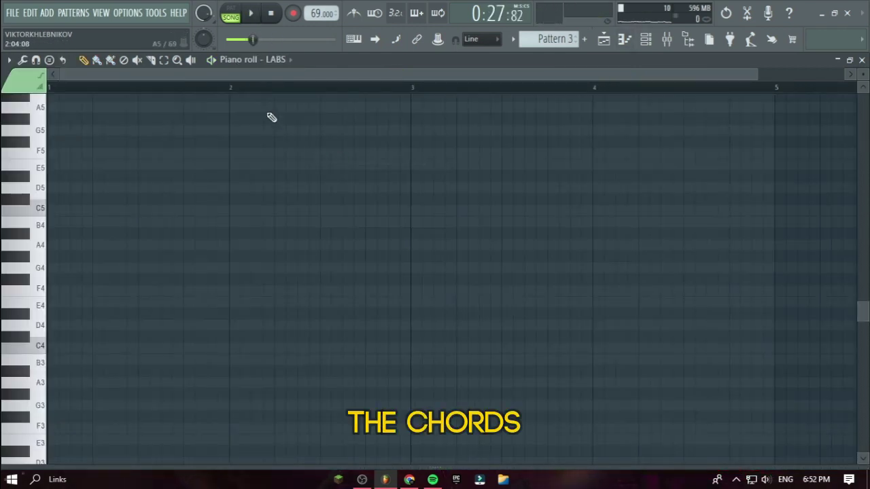
- Audition the C5, E5 and G5 chord and its minor version with D#5 on the LABS instrument
{"action": "key", "text": "z"}
{"action": "key", "text": "c"}
{"action": "key", "text": "b"}
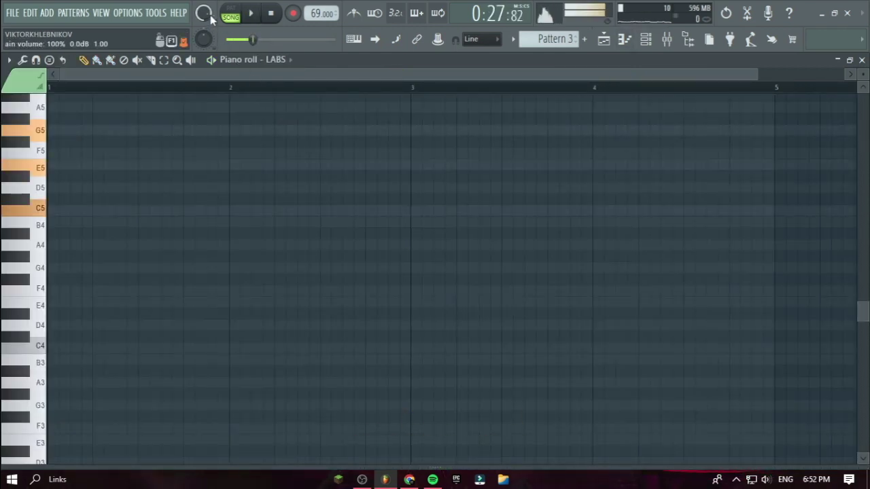
{"action": "key", "text": "z"}
{"action": "key", "text": "d"}
{"action": "key", "text": "b"}
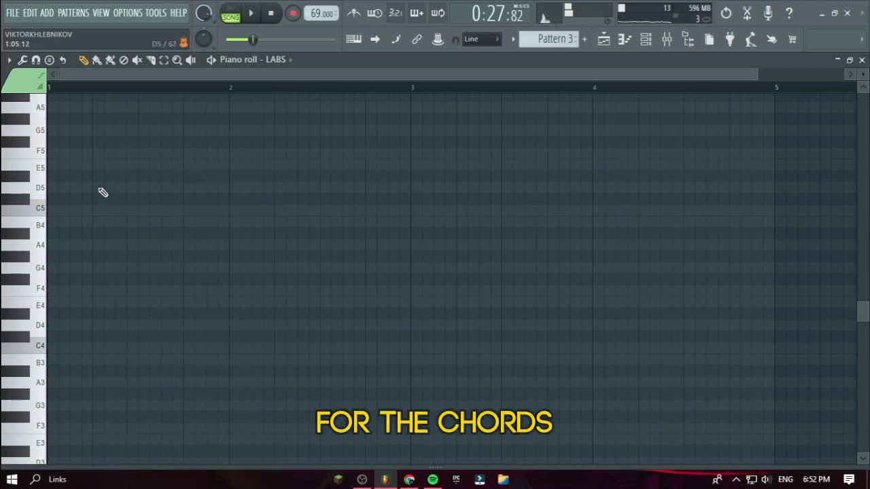
- Draw a C5, D#5 and G5 chord at bar 1 of the LABS piano roll, with its notes one bar long
{"action": "left_click", "coordinate": [55, 211]}
{"action": "left_click", "coordinate": [60, 177]}
{"action": "left_click", "coordinate": [59, 131]}
{"action": "left_click_drag", "start_coordinate": [106, 211], "coordinate": [233, 210]}
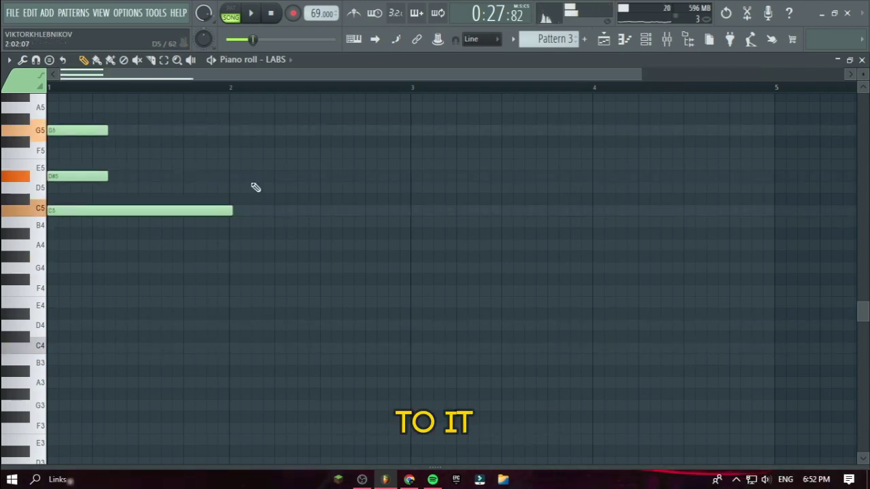
{"action": "scroll", "coordinate": [254, 204], "scroll_direction": "up", "scroll_amount": 4}
{"action": "left_click_drag", "start_coordinate": [360, 212], "coordinate": [435, 224]}
{"action": "scroll", "coordinate": [435, 217], "scroll_direction": "down", "scroll_amount": 4}
{"action": "left_click_drag", "start_coordinate": [269, 176], "coordinate": [685, 176]}
{"action": "right_click", "coordinate": [645, 178]}
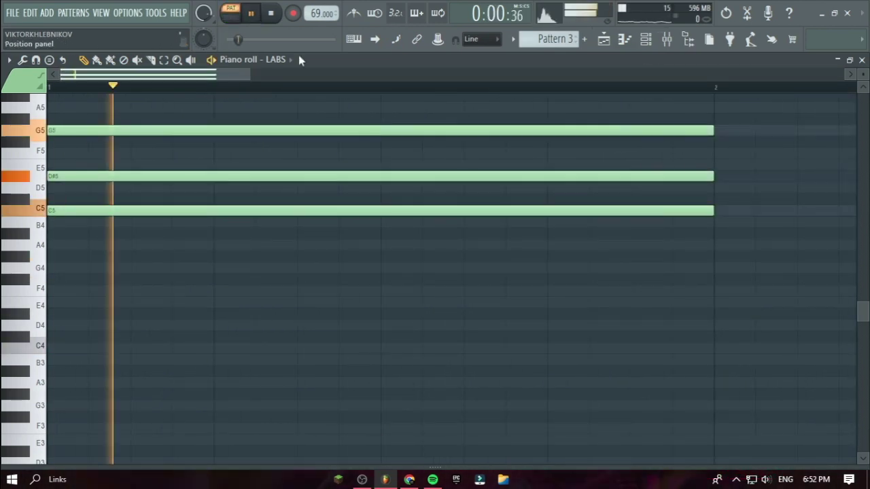
- Resize all three notes of the C5, D#5 and G5 chord so they span two bars, ending at bar 3
{"action": "scroll", "coordinate": [310, 272], "scroll_direction": "down", "scroll_amount": 2}
{"action": "scroll", "coordinate": [330, 188], "scroll_direction": "up", "scroll_amount": 3}
{"action": "scroll", "coordinate": [275, 332], "scroll_direction": "down", "scroll_amount": 2}
{"action": "key", "text": "ctrl+a"}
{"action": "left_click_drag", "start_coordinate": [276, 333], "coordinate": [733, 333]}
{"action": "key", "text": "ctrl+d"}
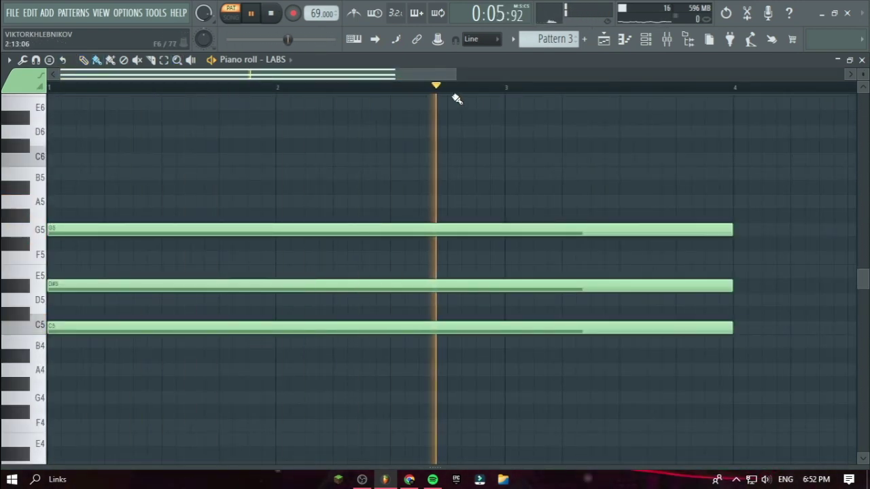
{"action": "left_click_drag", "start_coordinate": [732, 230], "coordinate": [504, 230]}
{"action": "left_click_drag", "start_coordinate": [732, 285], "coordinate": [504, 285]}
{"action": "left_click_drag", "start_coordinate": [732, 328], "coordinate": [507, 328]}
- Add a second two-bar chord of G#4, C5 and D#5 from bar 3 and restart the pattern's playback
{"action": "left_click", "coordinate": [511, 384]}
{"action": "left_click", "coordinate": [522, 314]}
{"action": "left_click", "coordinate": [509, 286]}
{"action": "key", "text": "space"}
{"action": "key", "text": "space"}
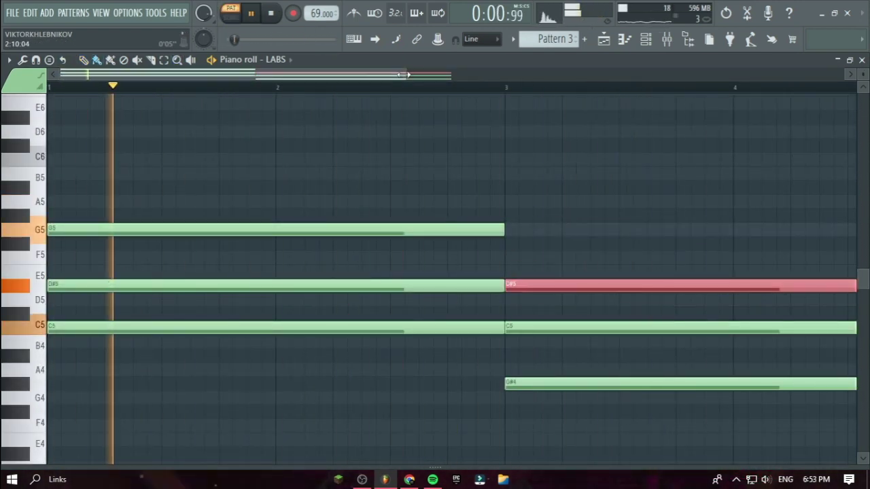
- Add a third two-bar chord of A#4, D5 and F5 from bar 5
{"action": "left_click_drag", "start_coordinate": [407, 75], "coordinate": [579, 74]}
{"action": "right_click", "coordinate": [617, 168]}
{"action": "left_click", "coordinate": [667, 355]}
{"action": "left_click", "coordinate": [666, 300]}
{"action": "left_click", "coordinate": [666, 257]}
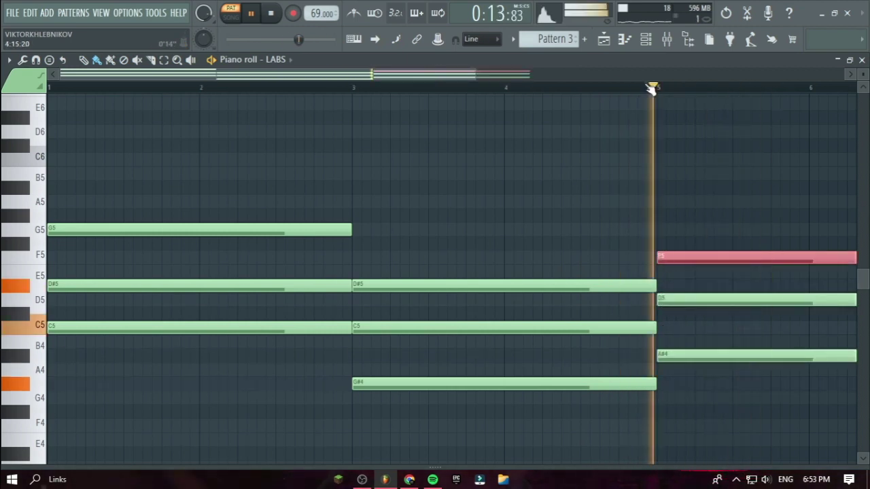
- Add a fourth two-bar chord of G4, D5 and F5 from bar 7 and lower its top note to A#4
{"action": "scroll", "coordinate": [512, 394], "scroll_direction": "right", "scroll_amount": 3}
{"action": "left_click", "coordinate": [513, 398]}
{"action": "left_click", "coordinate": [513, 300]}
{"action": "left_click", "coordinate": [516, 257]}
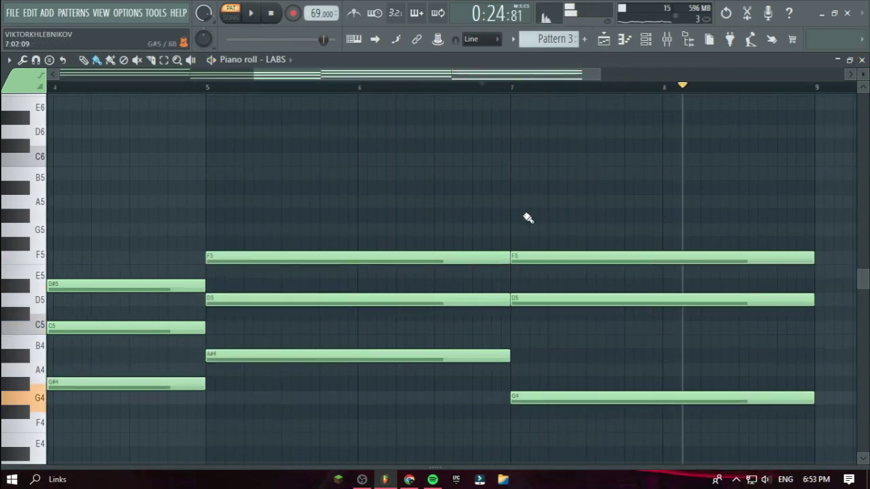
{"action": "left_click_drag", "start_coordinate": [524, 257], "coordinate": [524, 355]}
{"action": "key", "text": "F6"}
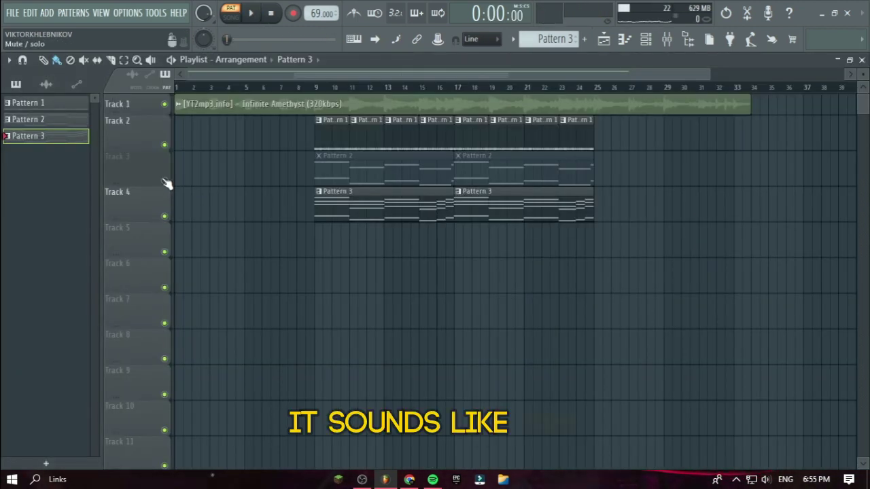
- Unmute Track 3, play the arrangement with the chords in song mode from bar 8, and open the mixer
{"action": "left_click", "coordinate": [164, 181]}
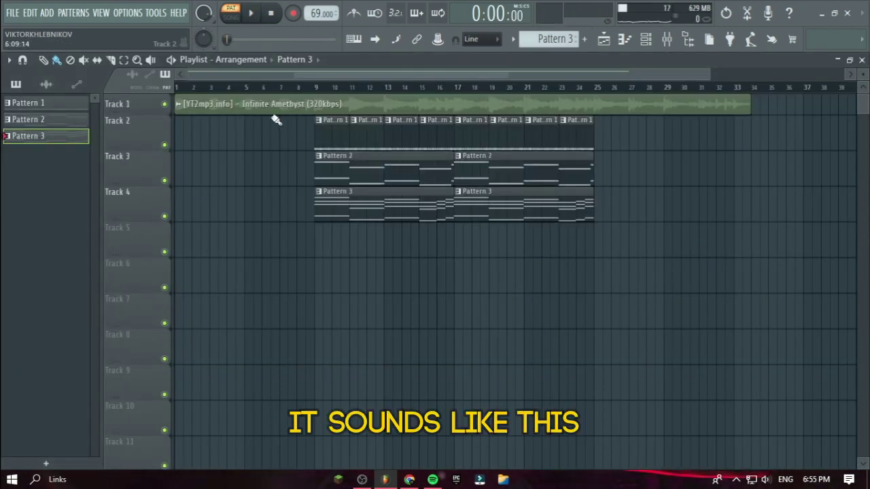
{"action": "left_click", "coordinate": [300, 87]}
{"action": "key", "text": "space"}
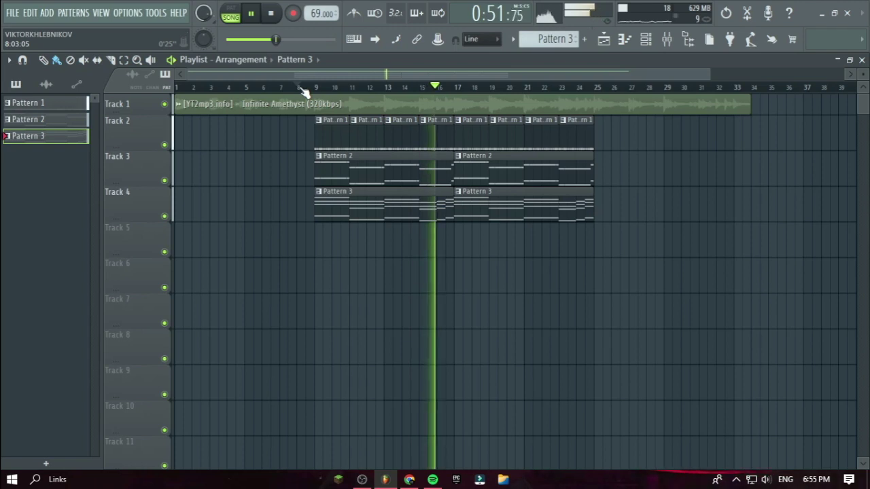
{"action": "left_click", "coordinate": [666, 39]}
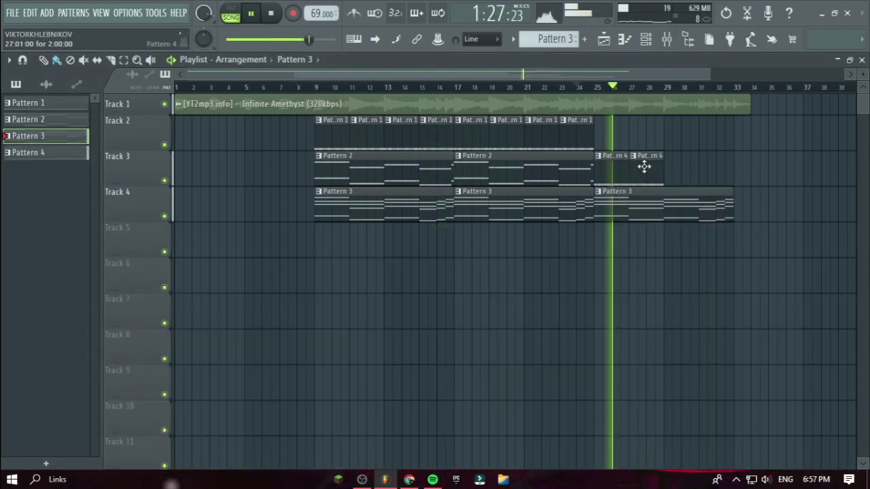
- Place Pattern 4 clips on Track 3 at bars 29 and 31, and erase the closed hi-hat's C5 notes from that pattern
{"action": "left_click", "coordinate": [668, 172]}
{"action": "left_click", "coordinate": [707, 170]}
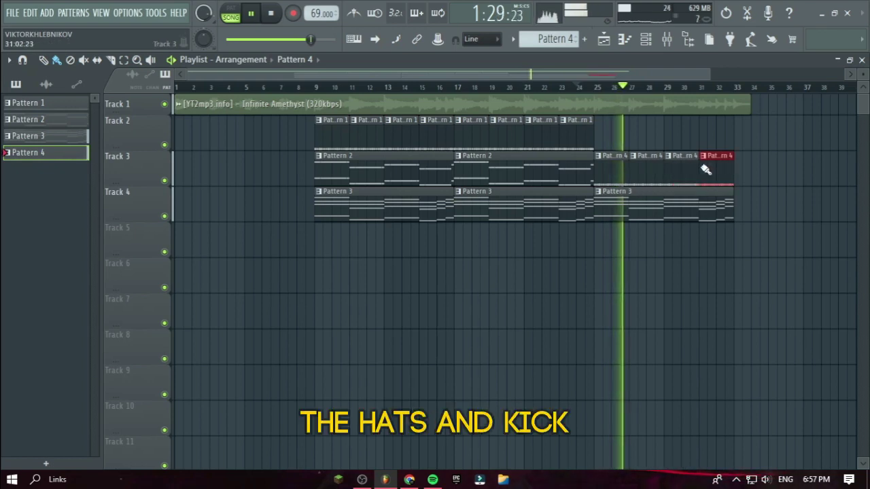
{"action": "double_click", "coordinate": [684, 170]}
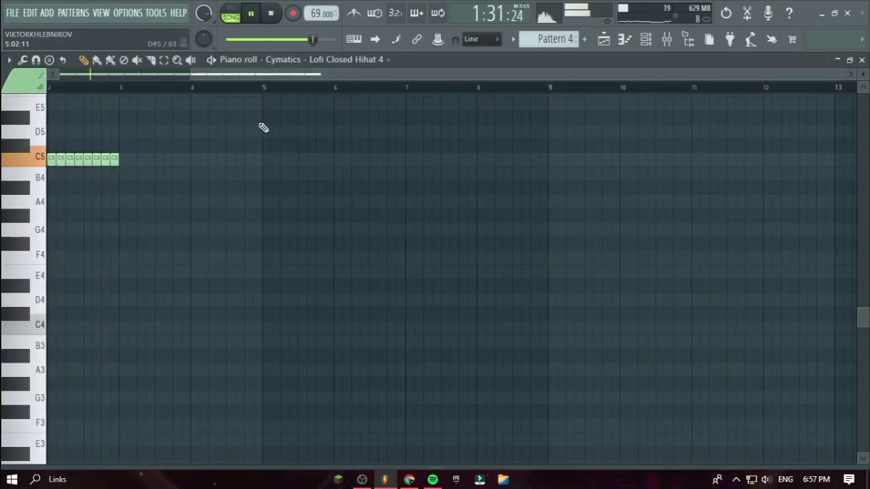
{"action": "left_click_drag", "start_coordinate": [131, 162], "coordinate": [40, 169]}
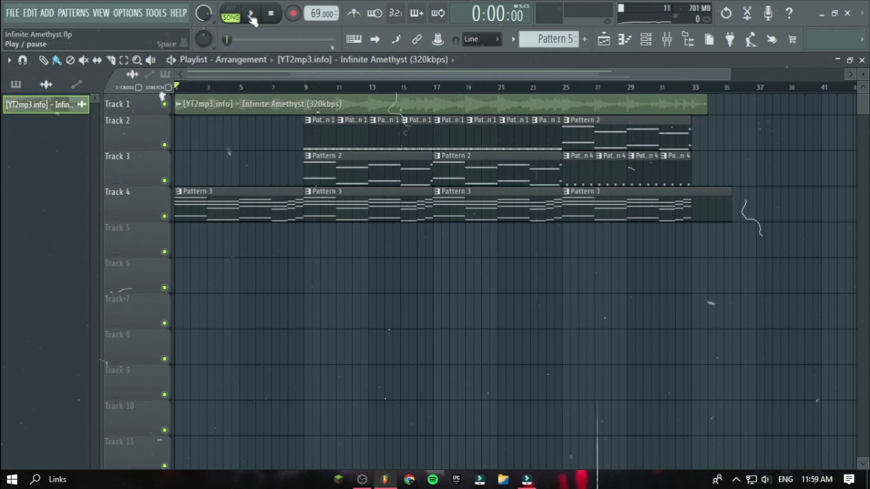
- Play the finished arrangement from bar 1 through the end of the Infinite Amethyst clip and stop playback
{"action": "left_click", "coordinate": [251, 18]}
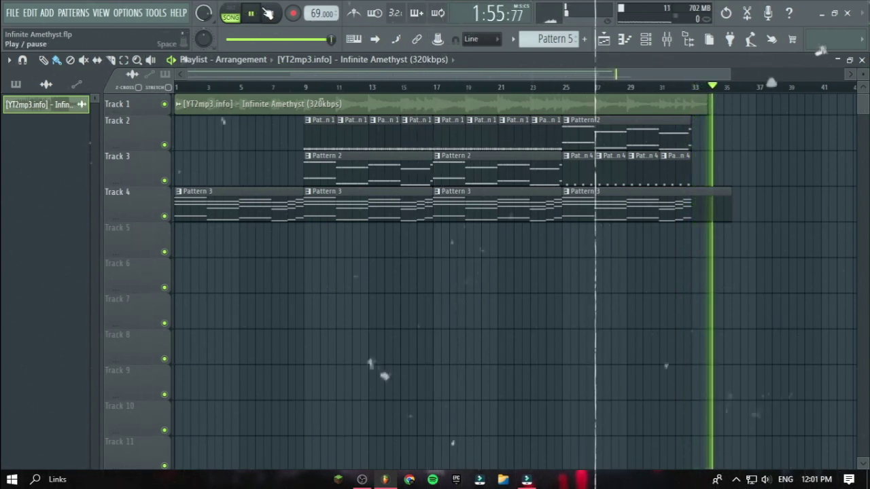
{"action": "key", "text": "space"}
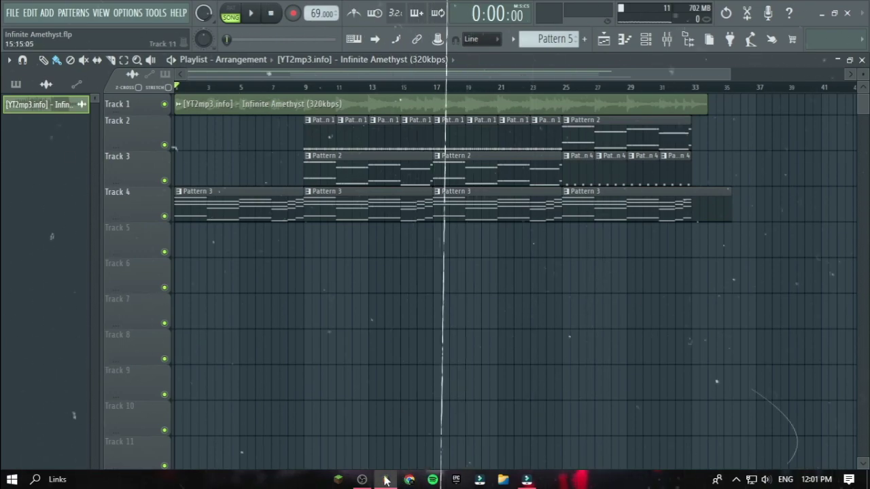